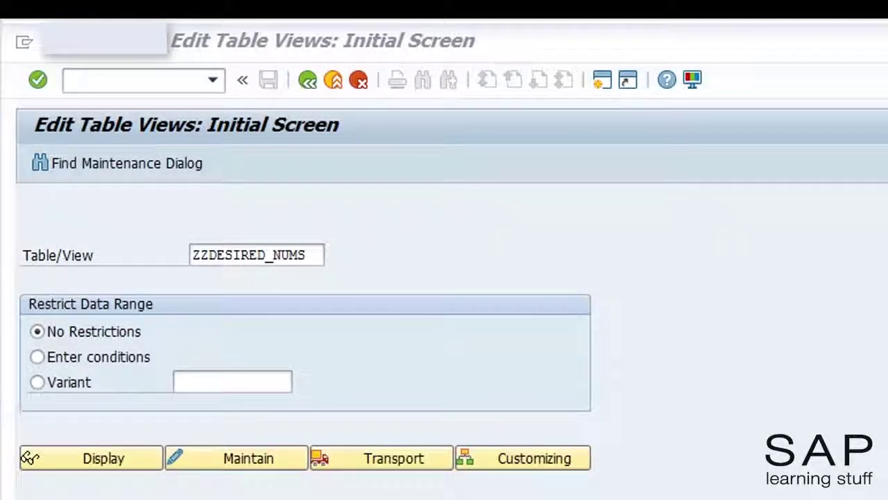
Display the contents of the ZZDESIRED_NUMS table
click(105, 460)
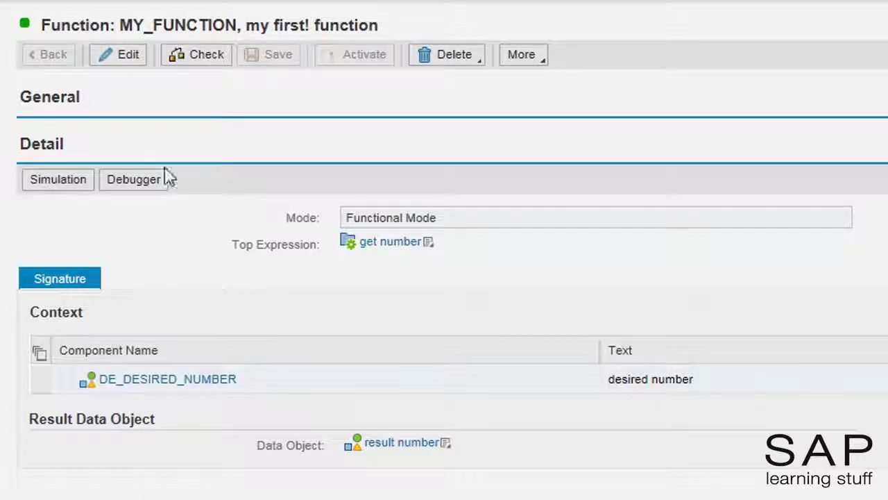
Switch MY_FUNCTION to edit mode and remove DE_DESIRED_NUMBER from its context
click(120, 66)
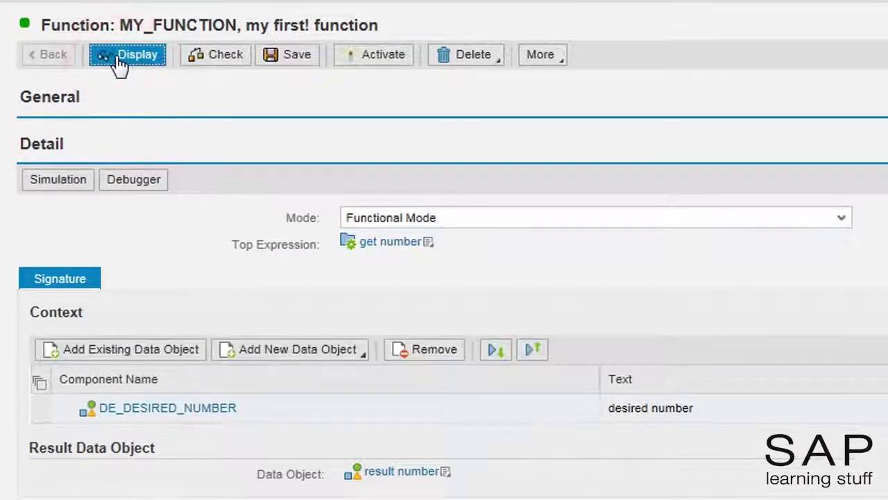
click(38, 415)
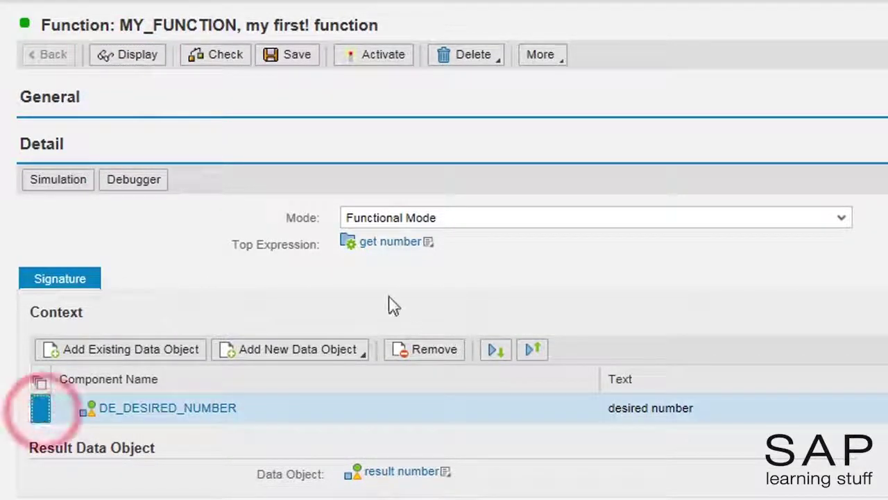
click(407, 351)
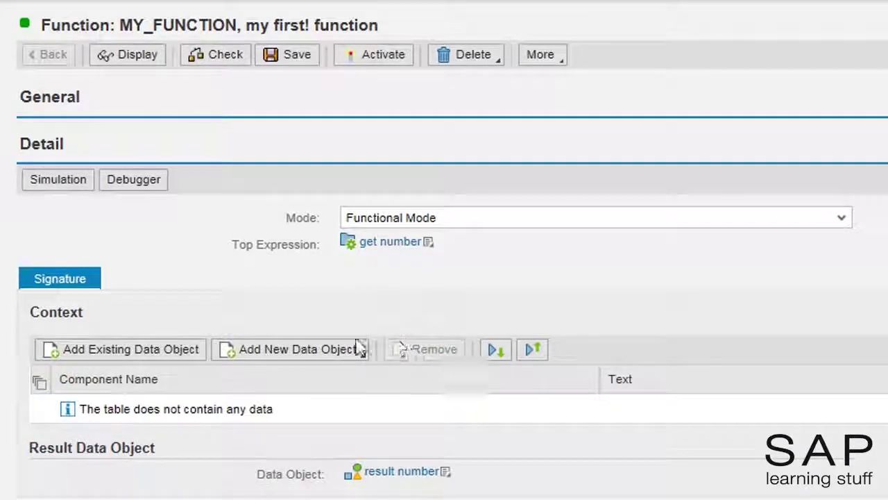
Start a new context data object of type Element with the name de_person_id
click(276, 351)
click(285, 371)
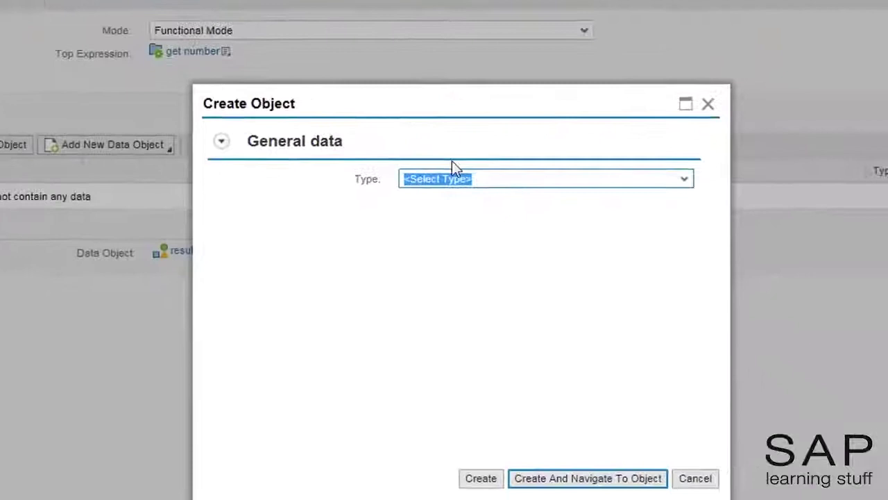
click(691, 389)
click(413, 195)
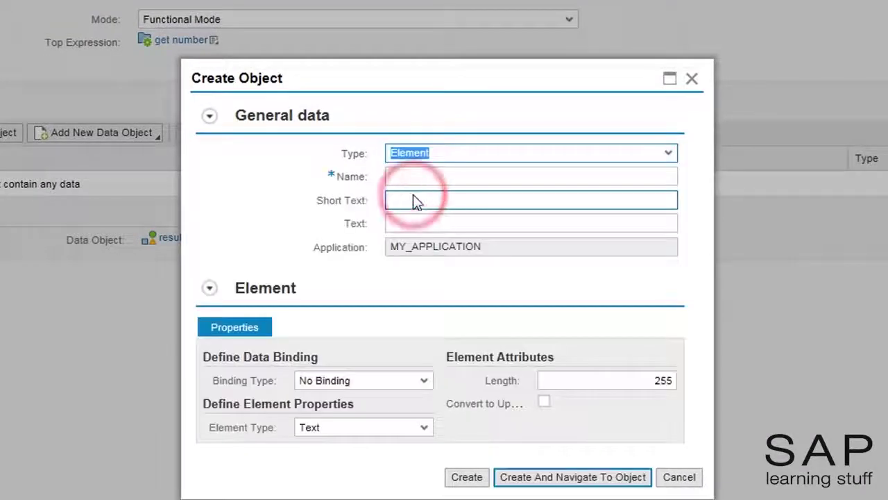
click(406, 176)
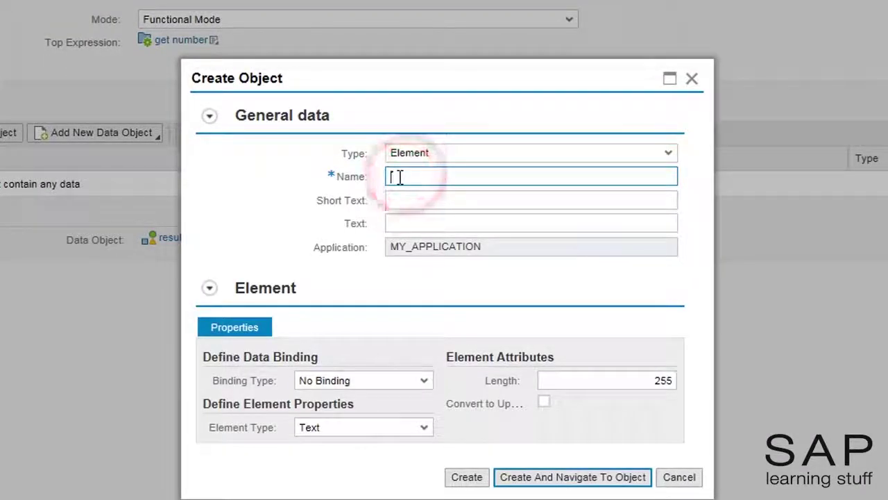
text(de_person_id)
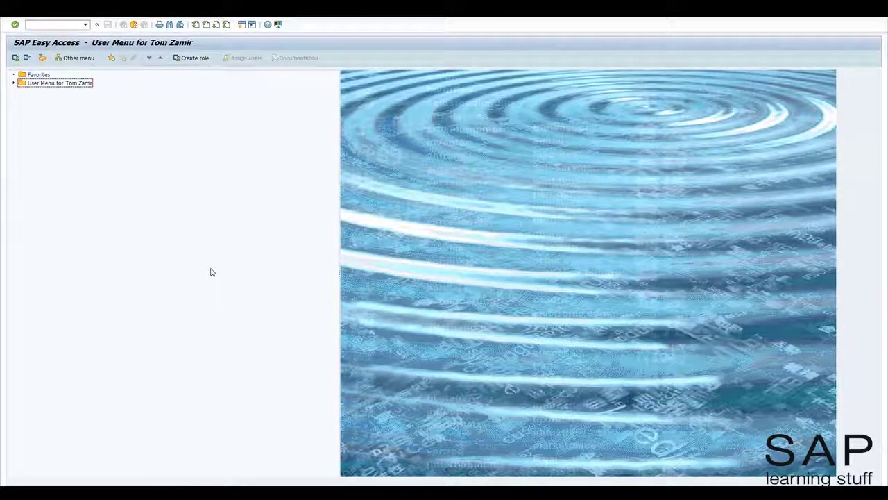
In SAP GUI, display table ZZDESIRED_NUMS through transaction SE11 and copy the data element name Z_PERSON_ID
click(53, 25)
text(s)
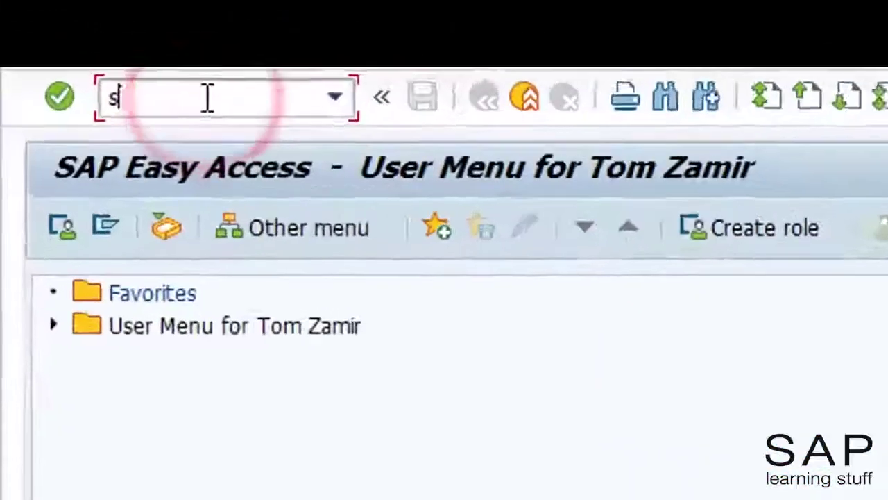
text(e11)
key(Return)
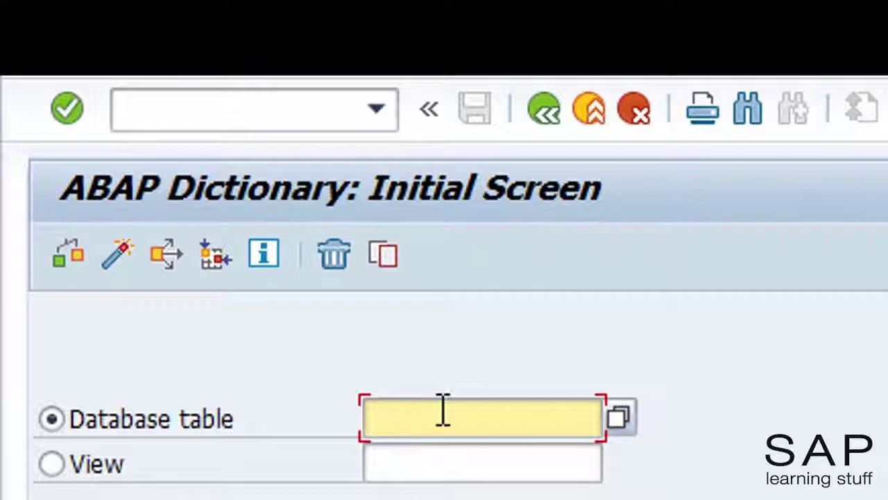
text(zz)
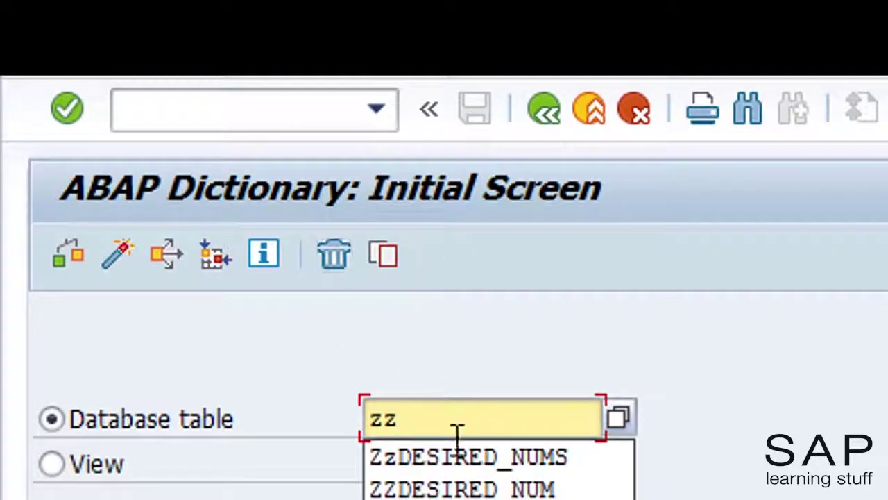
click(460, 460)
key(F7)
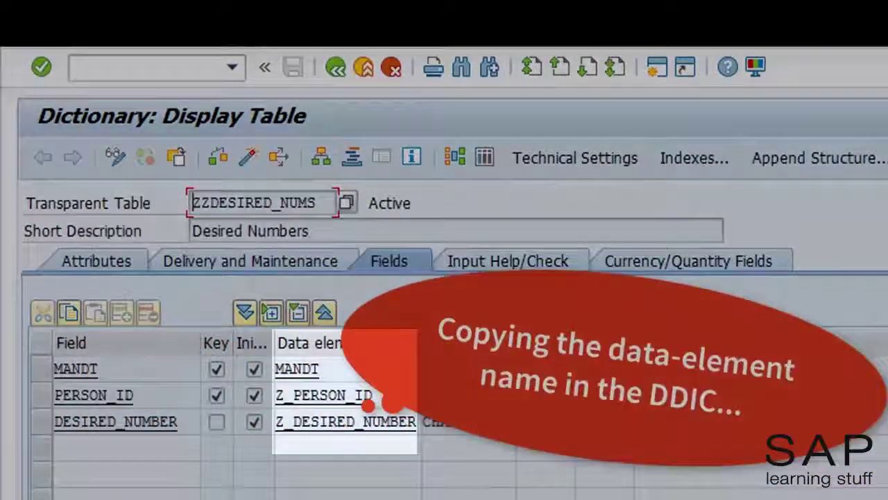
drag(409, 394, 269, 395)
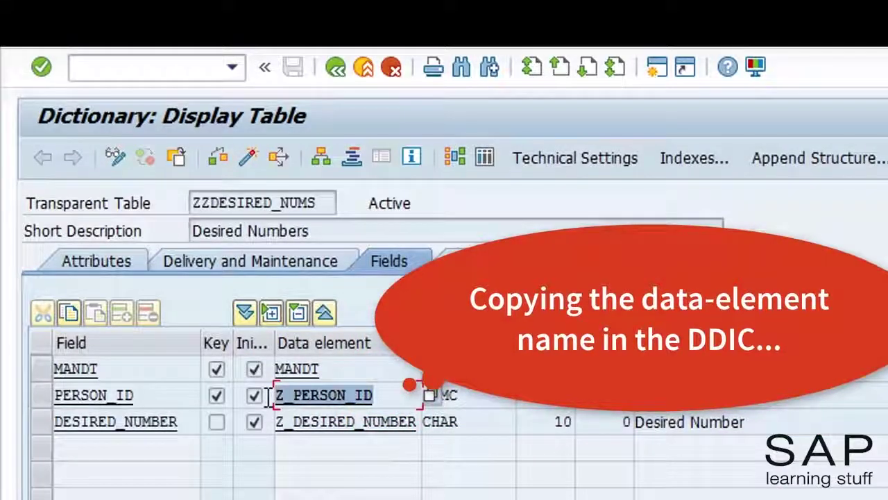
key(ctrl+c)
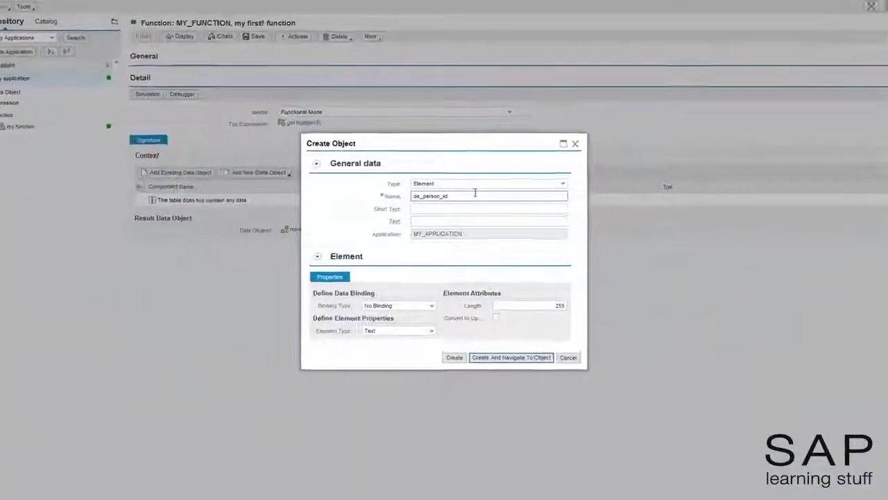
Back in the Create Object dialog, bind the new element to DDIC element Z_PERSON_ID and create it
click(475, 195)
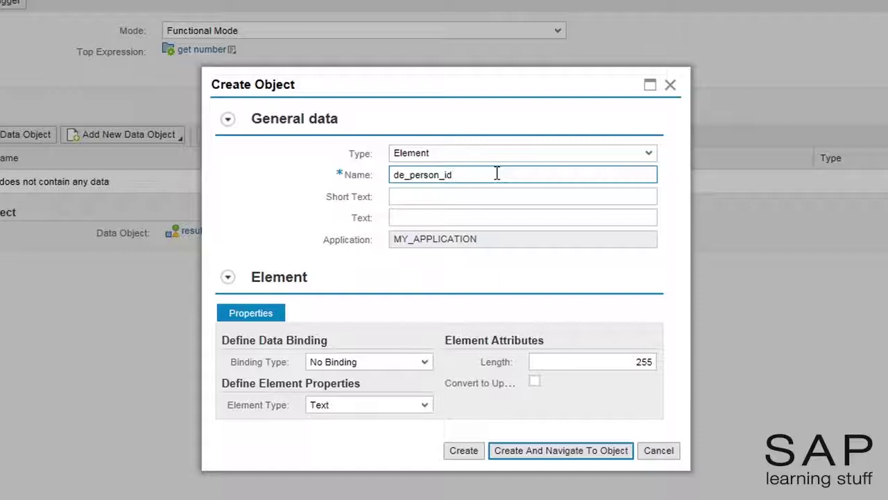
click(392, 365)
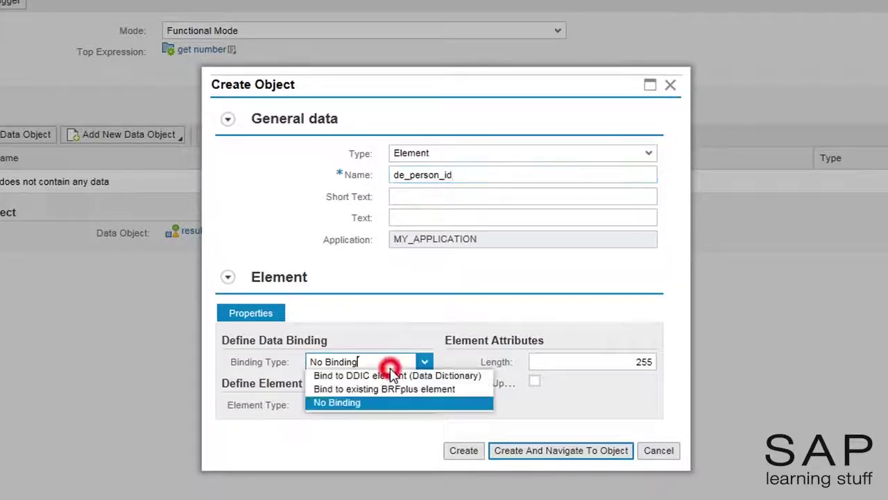
click(399, 376)
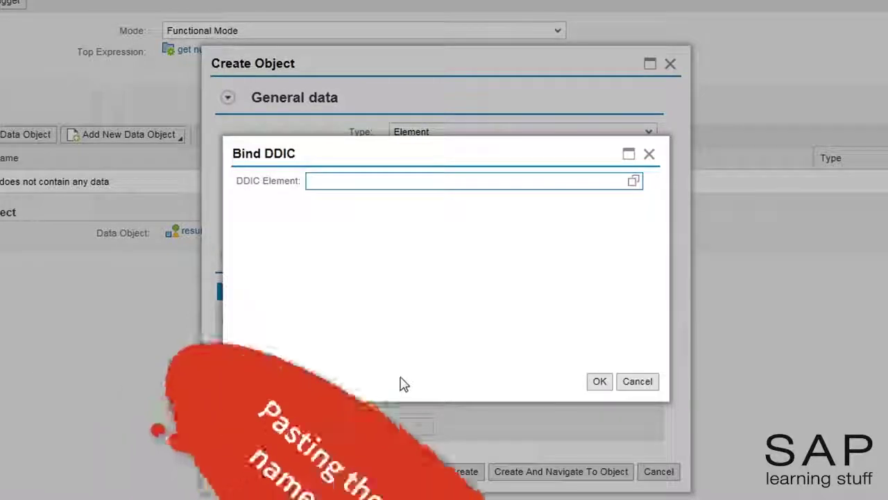
key(ctrl+v)
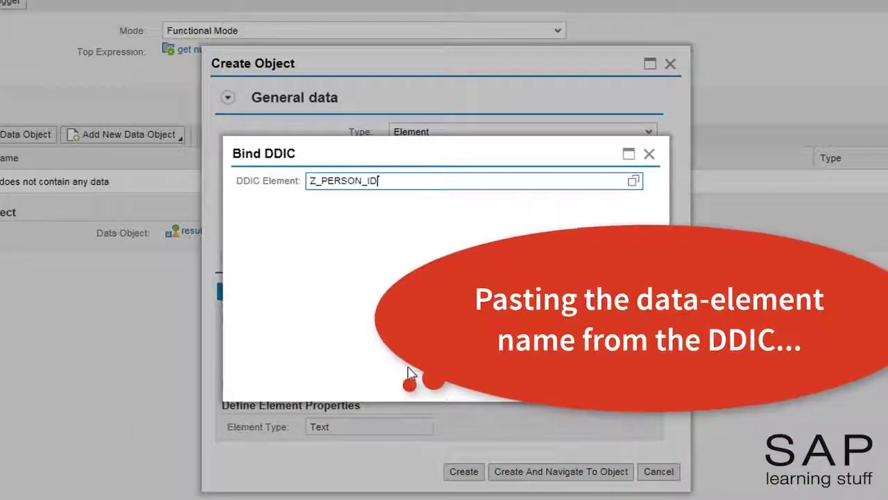
key(Return)
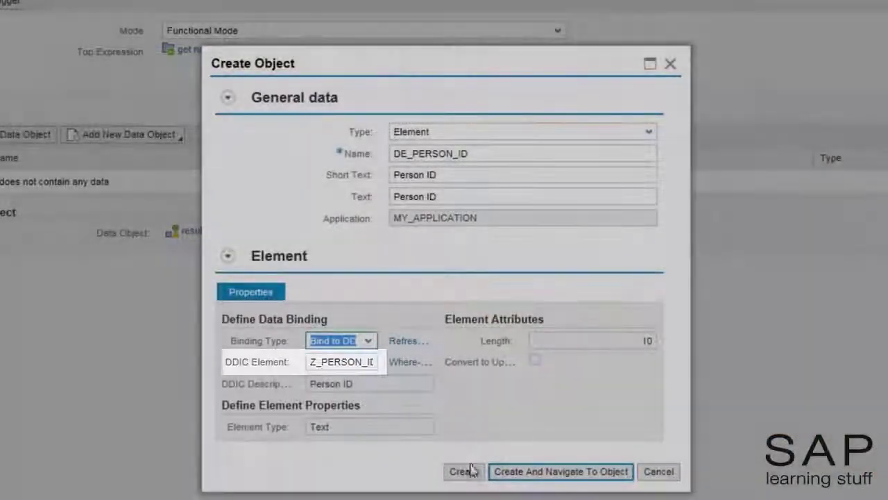
click(463, 472)
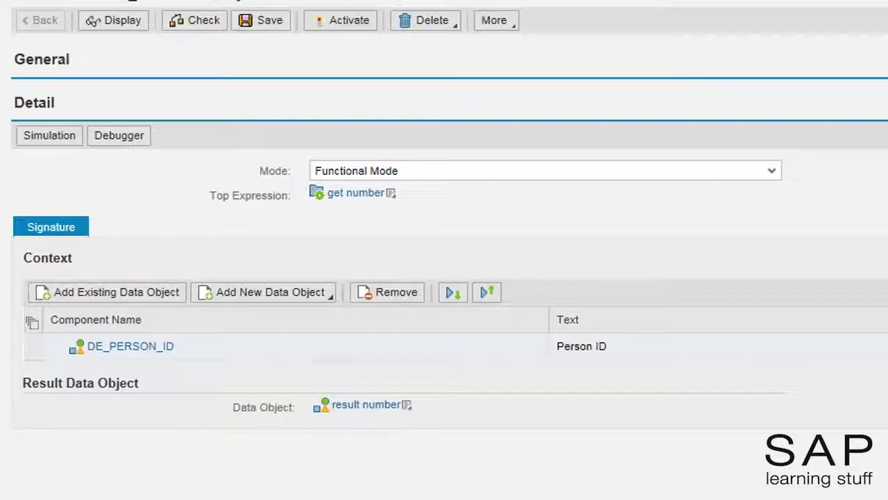
Open the get number top expression, saving the function, and start creating a new object for its When parameter
click(357, 196)
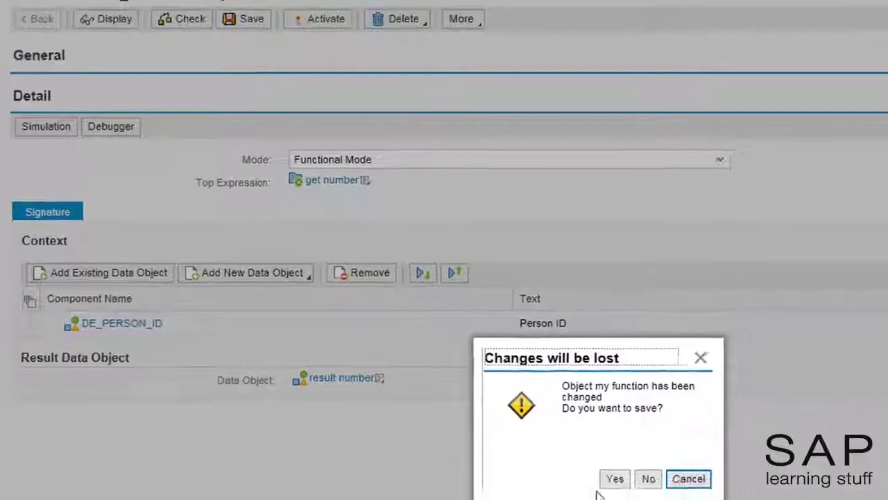
click(615, 478)
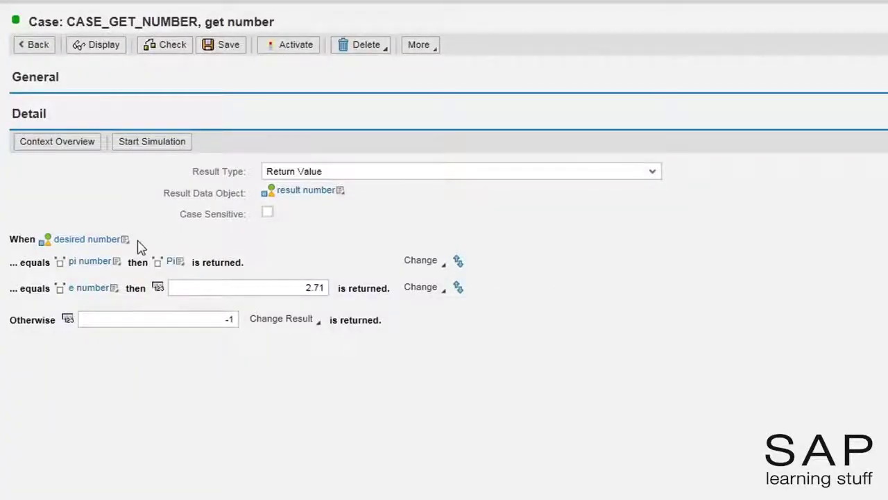
click(126, 240)
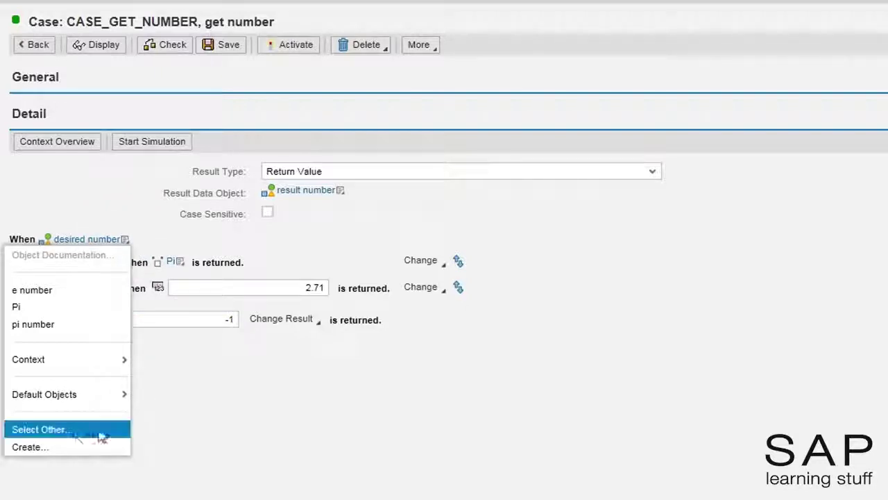
click(64, 448)
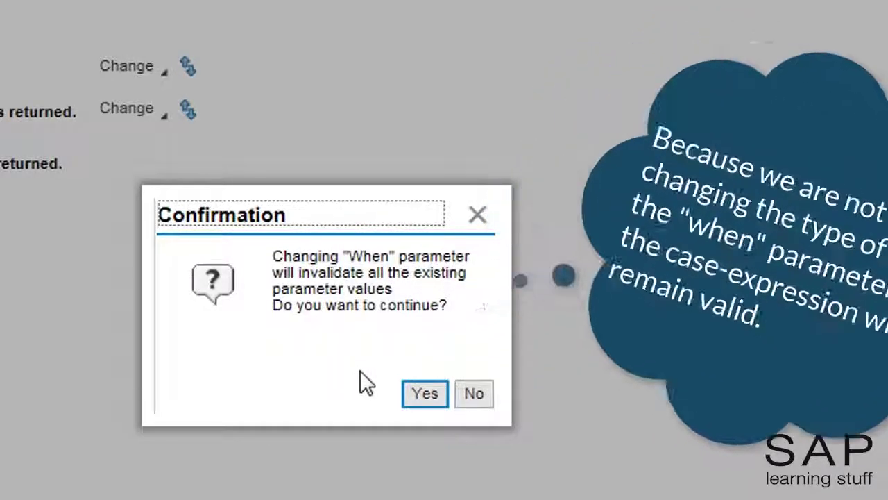
click(425, 394)
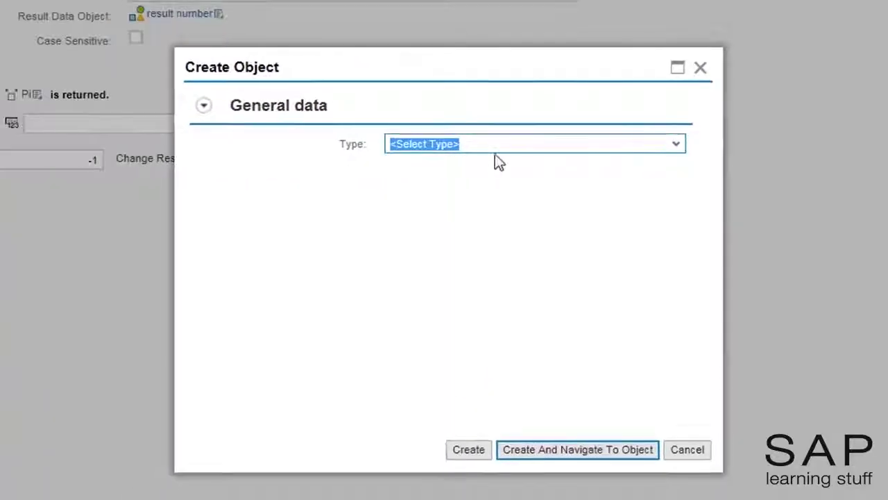
Choose Database Lookup as the new object's type and name it dblk_get_number
click(513, 142)
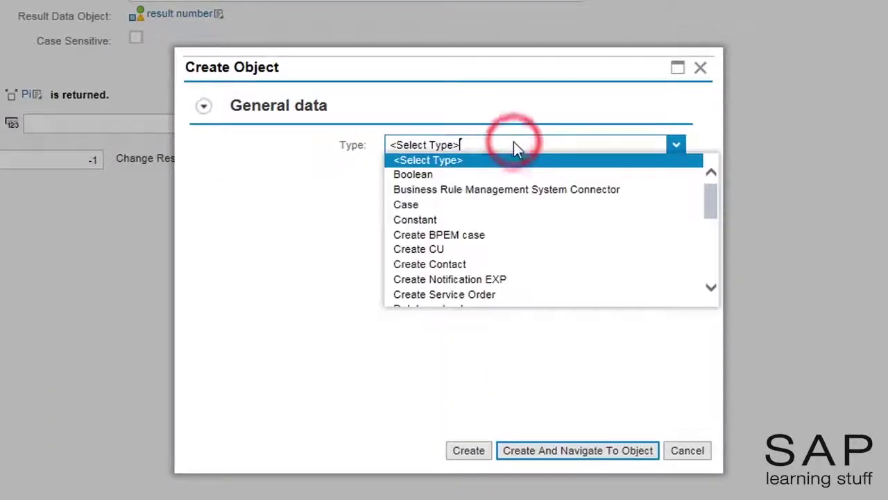
drag(709, 202, 709, 219)
click(578, 257)
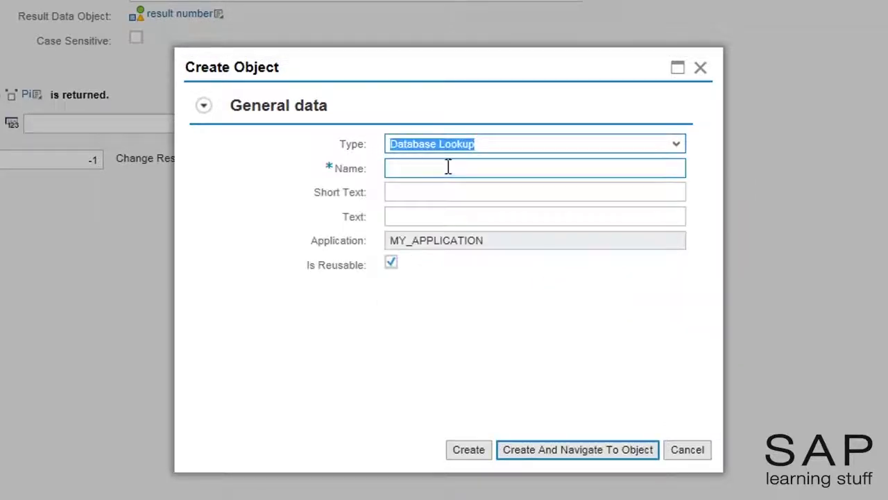
click(443, 168)
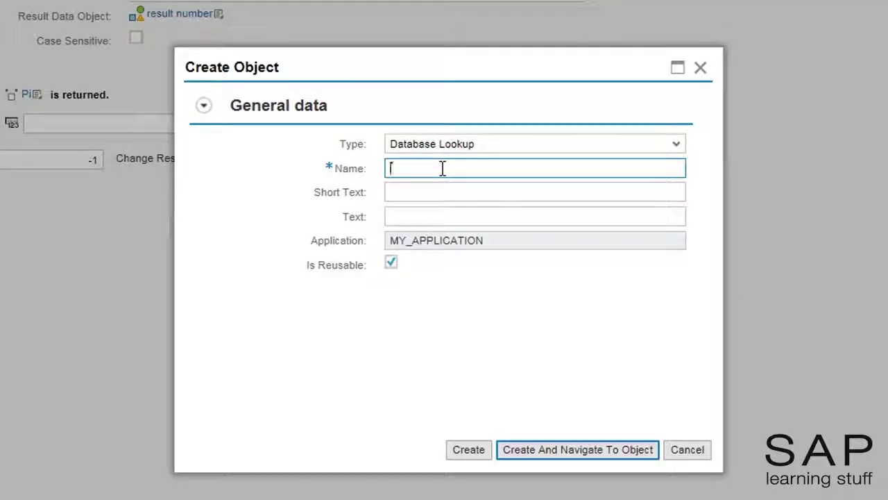
text(dblk_get_number)
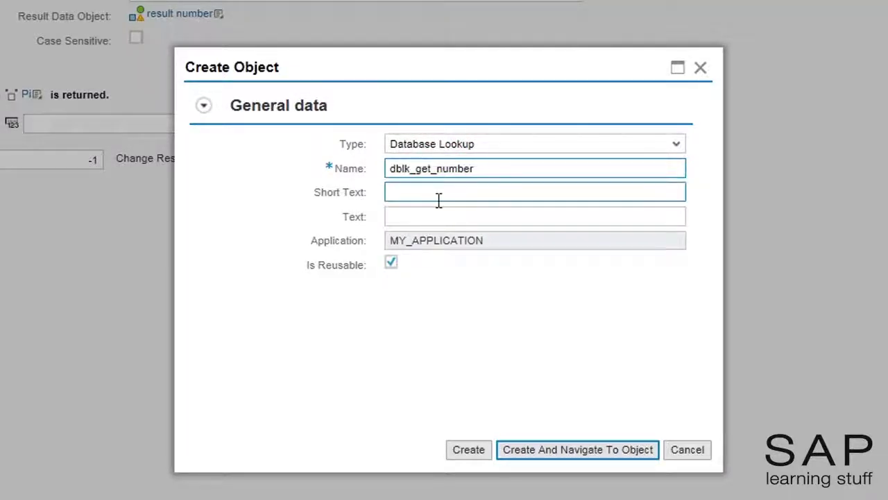
Enter get number as the lookup's short text and text, create it and open it, saving the changed case expression
click(444, 195)
text(ge)
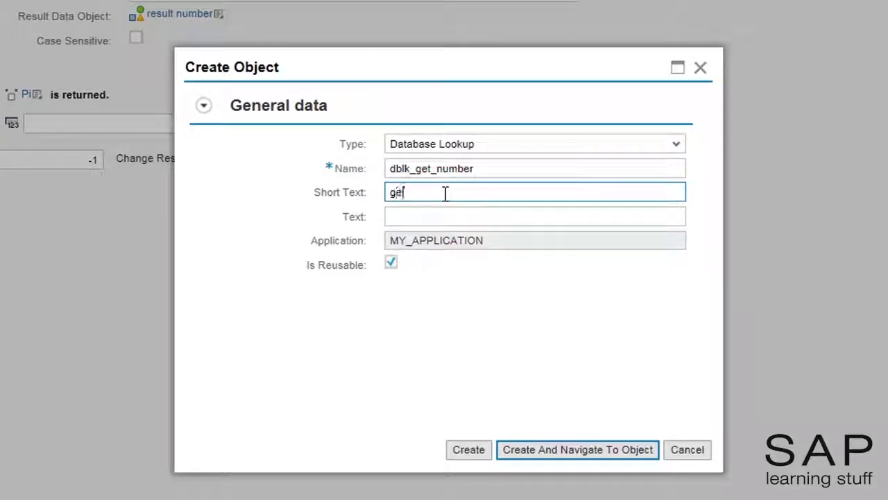
text(t nbu)
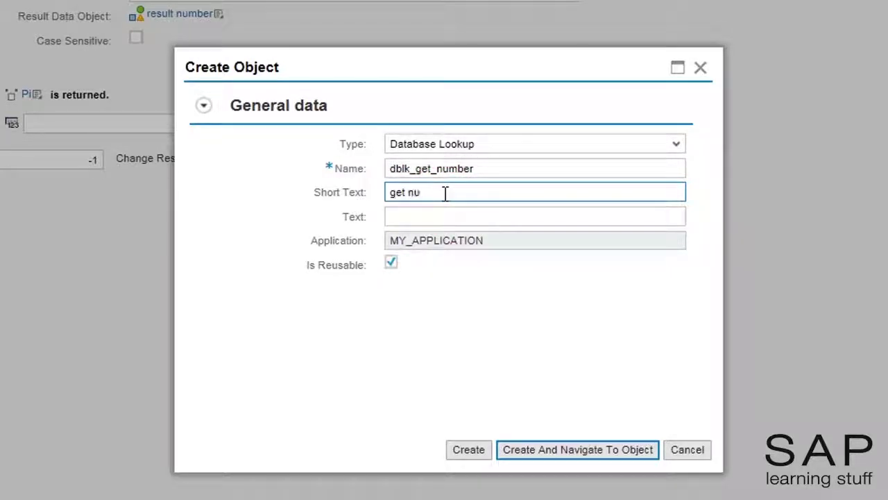
text(mber)
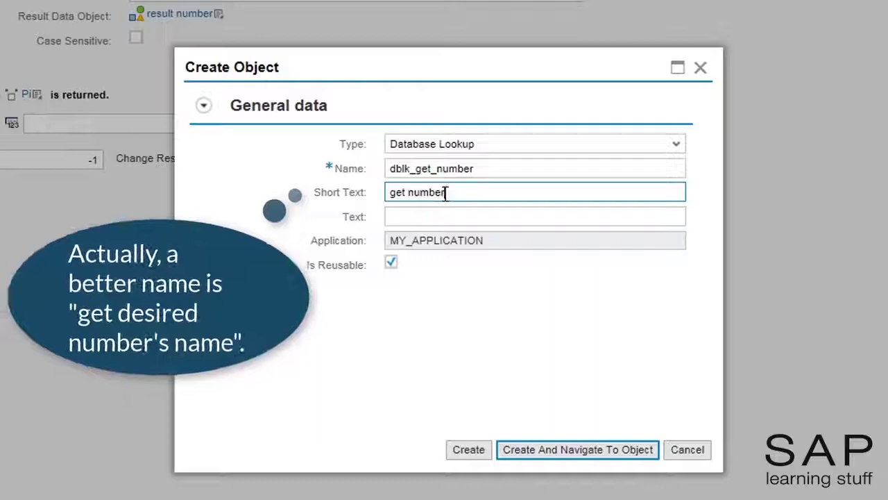
key(ctrl+a)
click(486, 221)
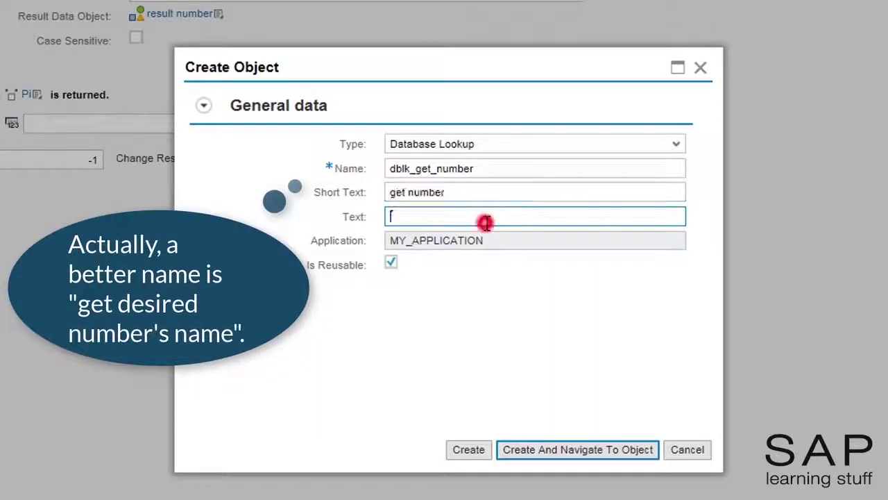
key(ctrl+v)
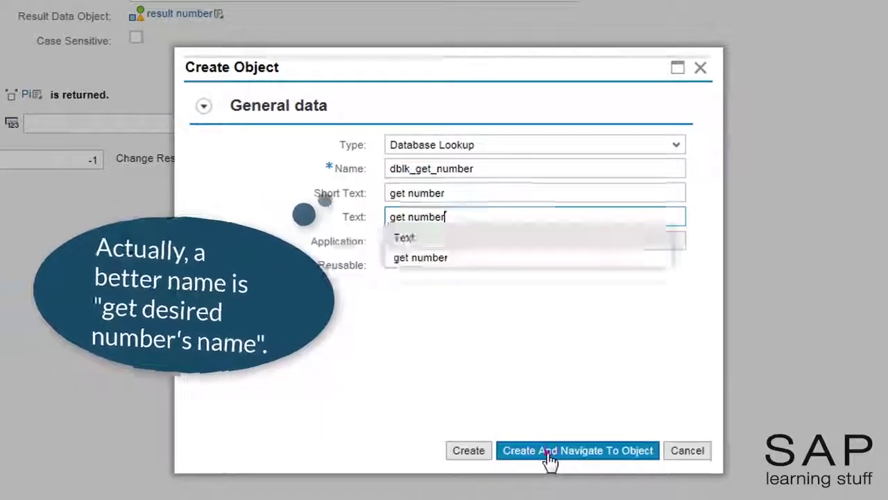
click(546, 451)
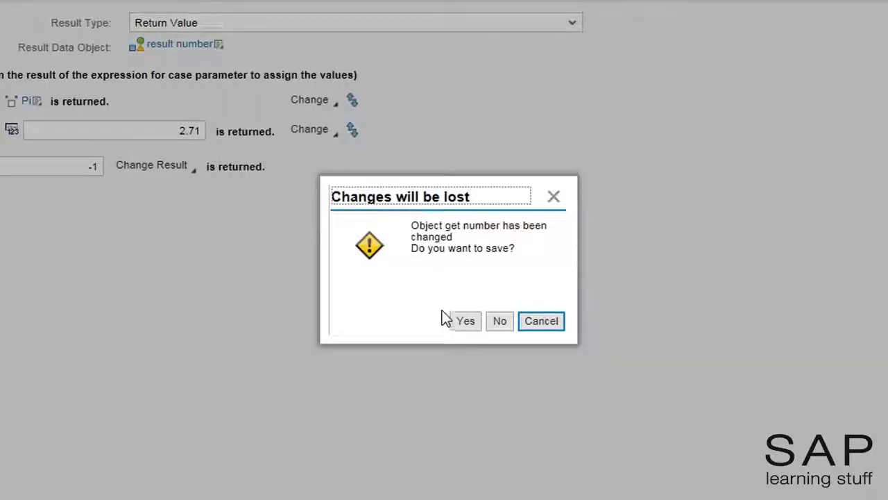
click(463, 321)
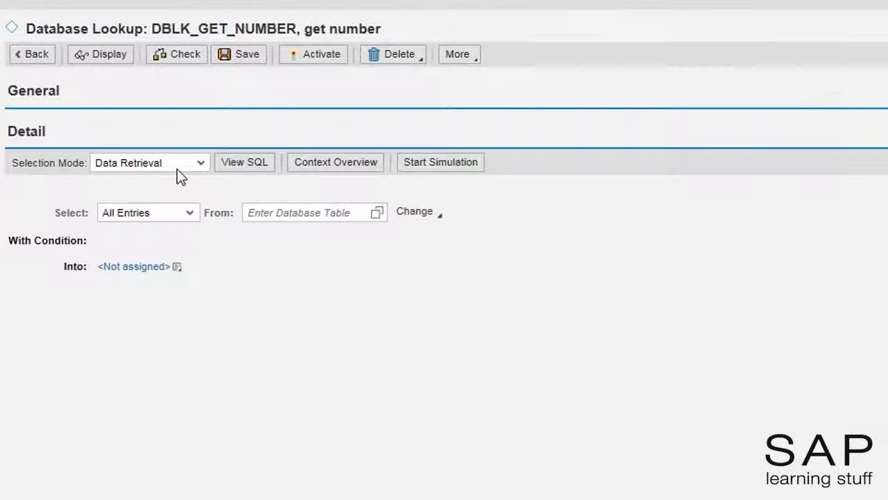
Try the Existence Check and Aggregation selection modes, including the available aggregation functions, and return to Data Retrieval
click(177, 165)
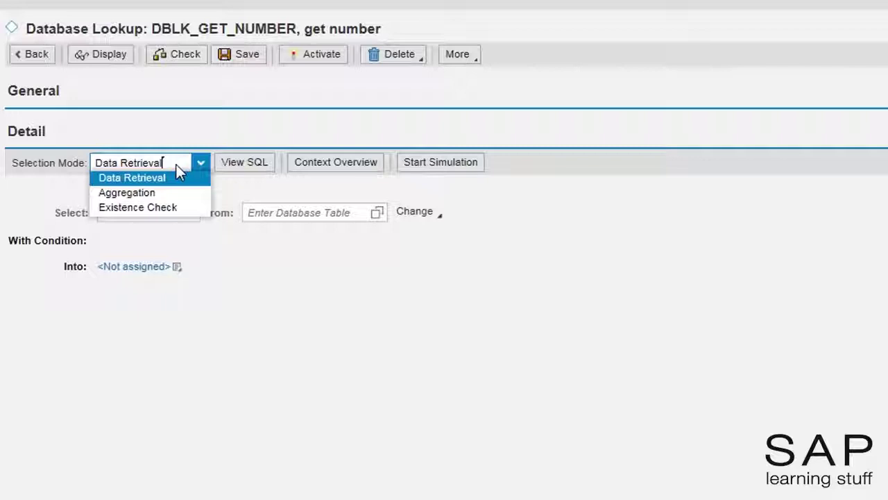
click(149, 206)
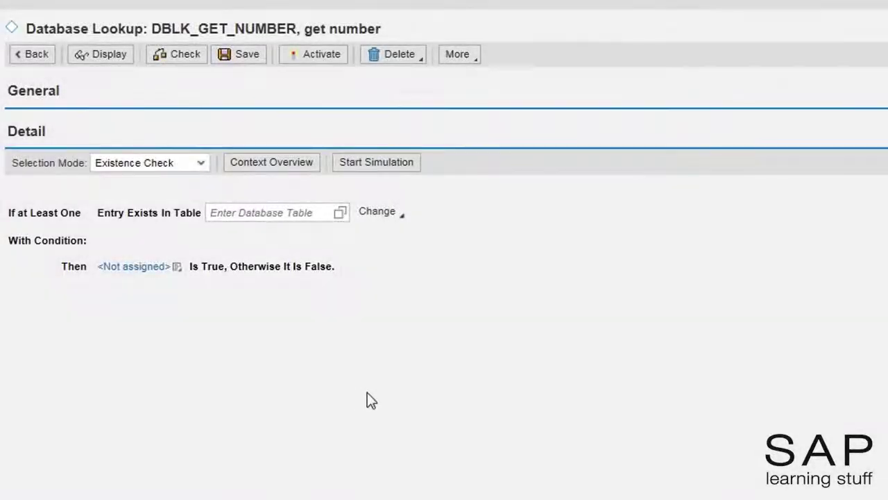
click(189, 163)
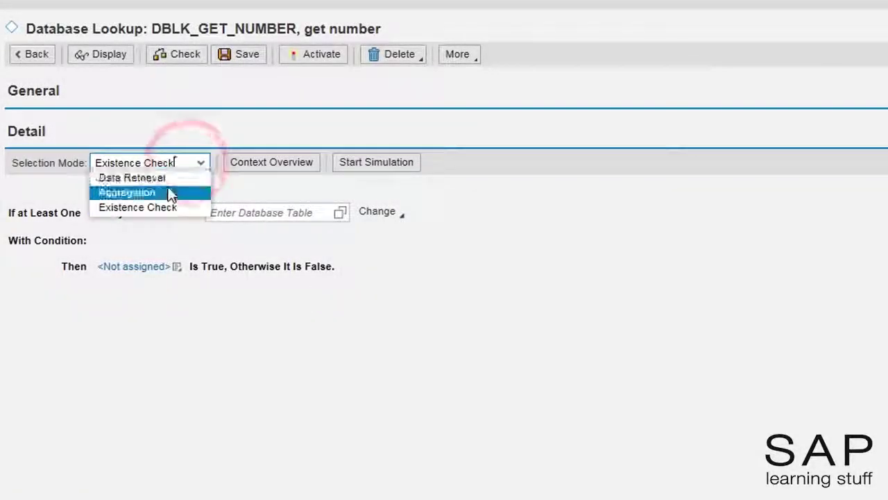
click(169, 193)
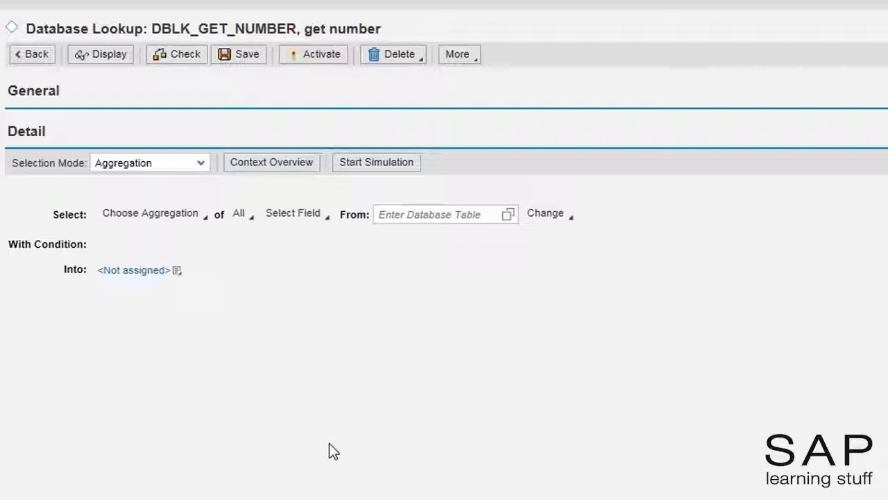
click(179, 219)
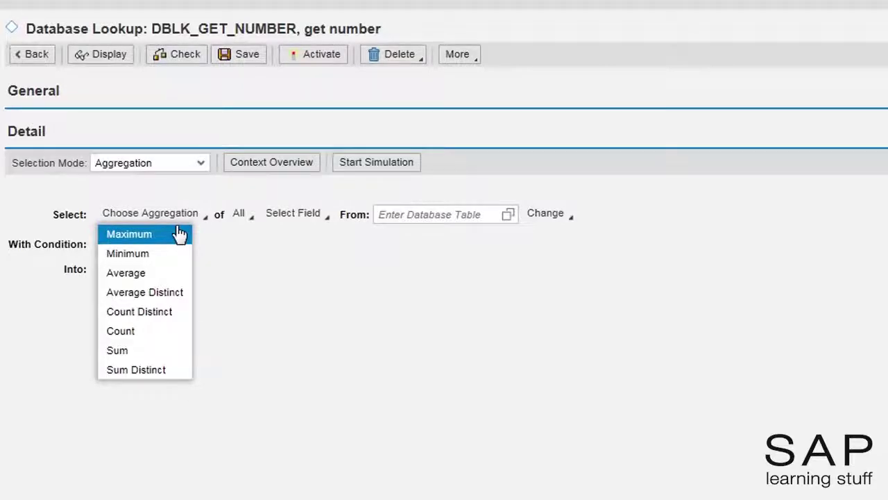
click(170, 159)
click(163, 176)
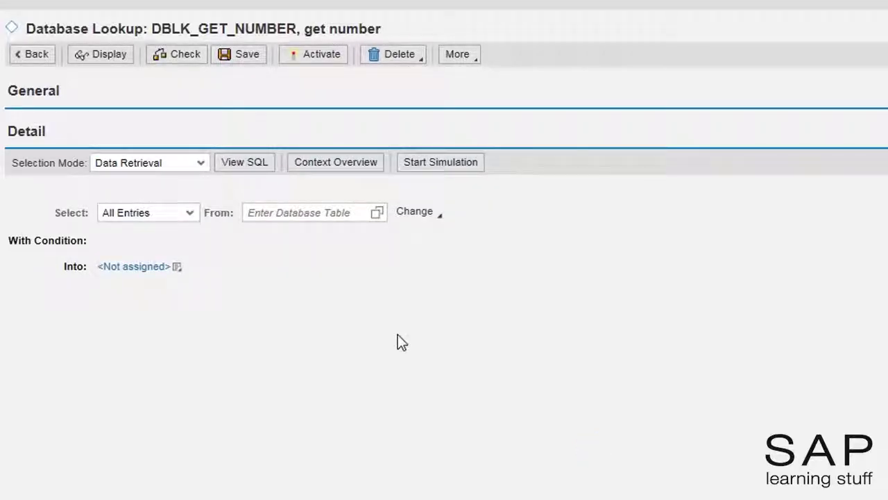
Set the lookup to select a single entry from database table ZZDESIRED_NUMS
click(189, 215)
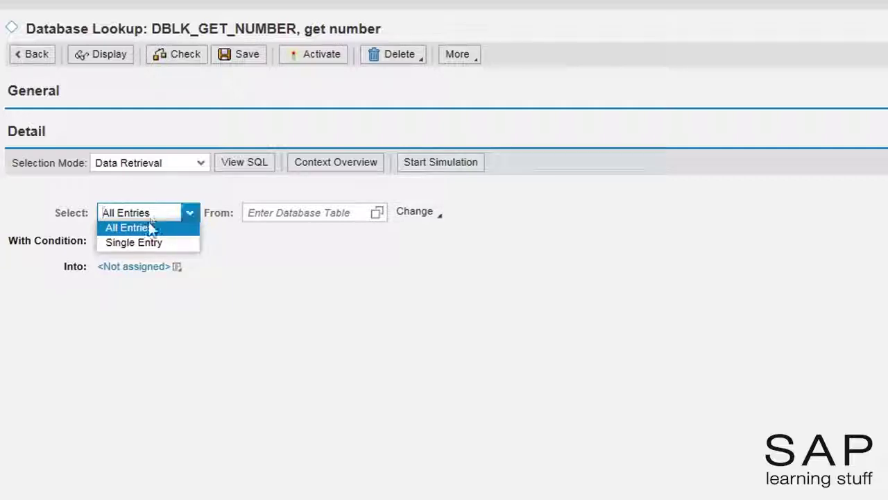
click(147, 243)
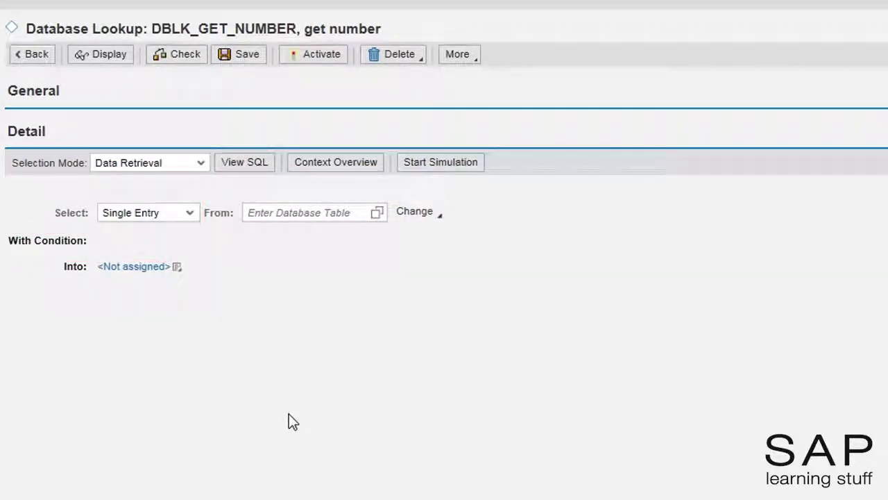
click(283, 212)
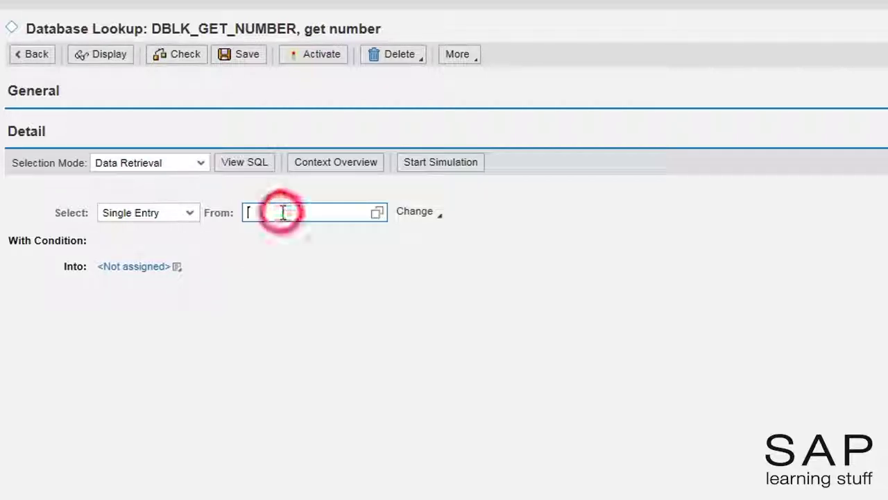
text(zzdesired_nums)
key(Return)
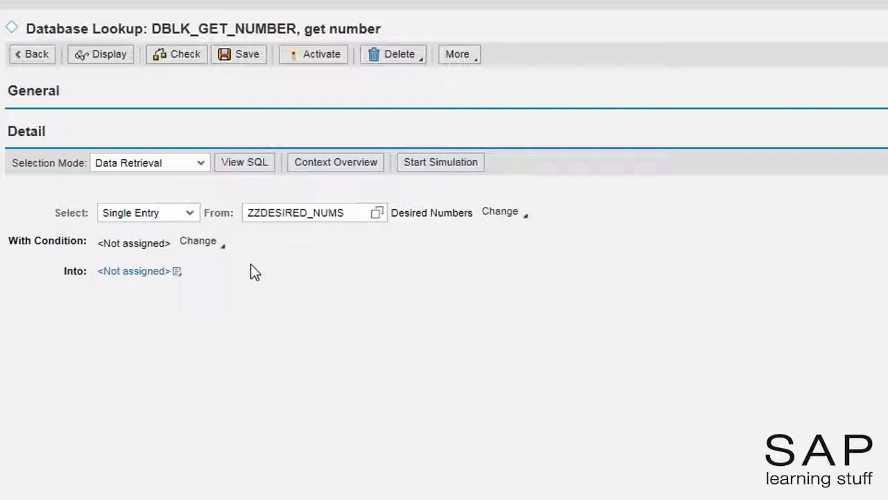
Insert an include condition requiring PERSON_ID to equal the Person ID element from the context
click(200, 243)
mouse_move(272, 267)
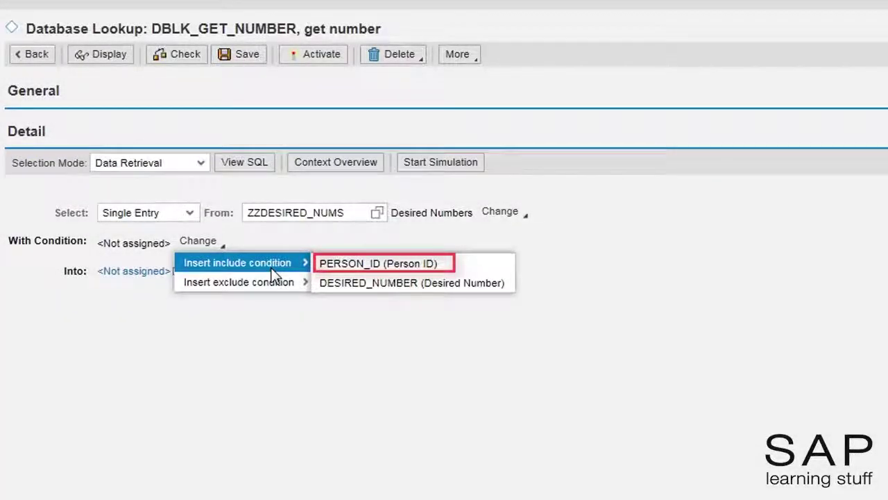
click(370, 262)
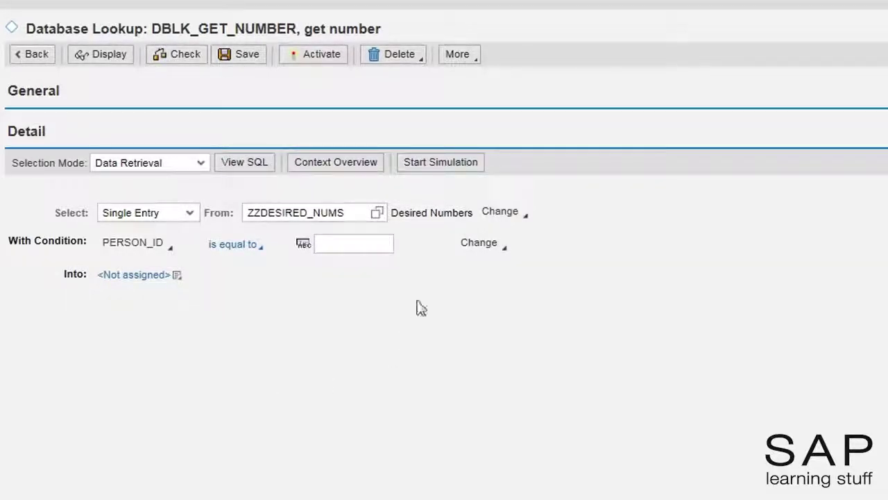
click(483, 250)
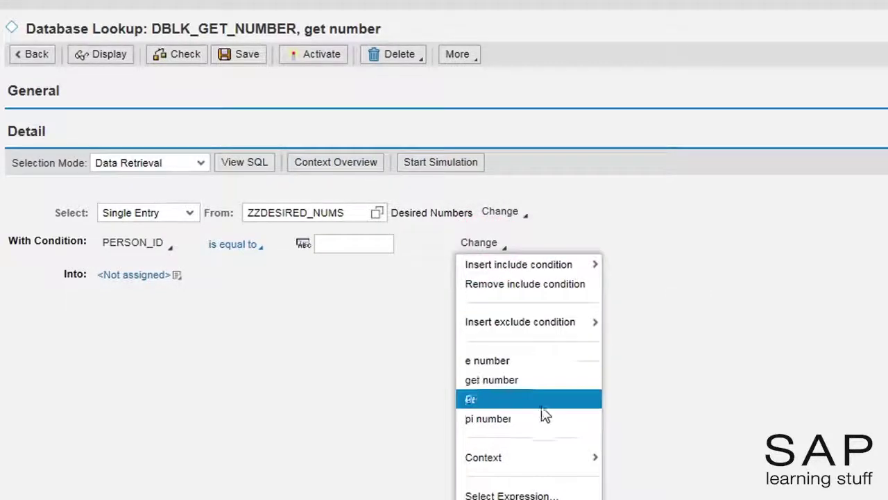
mouse_move(549, 455)
click(632, 459)
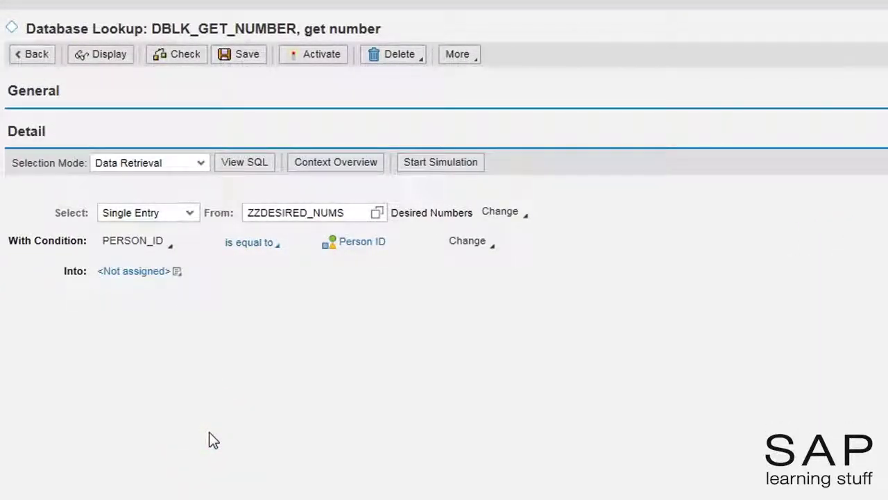
Create the lookup's result data object from the table's DESIRED_NUMBER field as an element
click(177, 274)
click(161, 291)
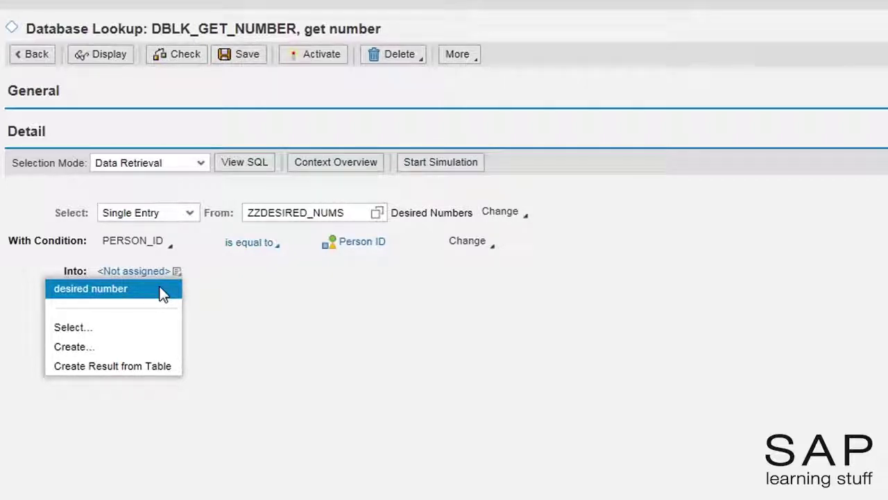
click(144, 365)
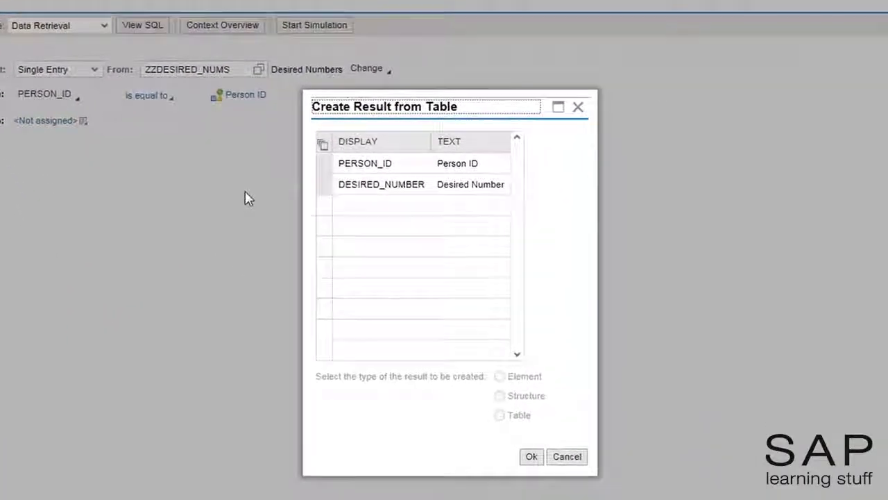
click(327, 184)
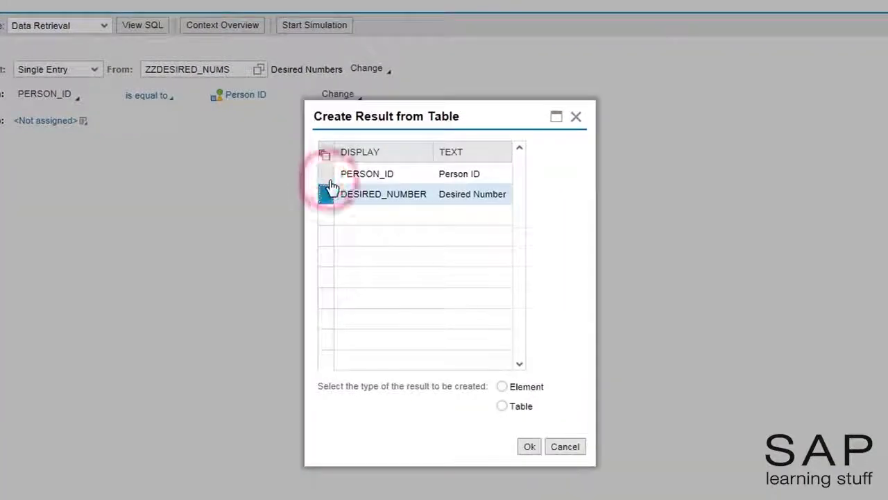
click(524, 390)
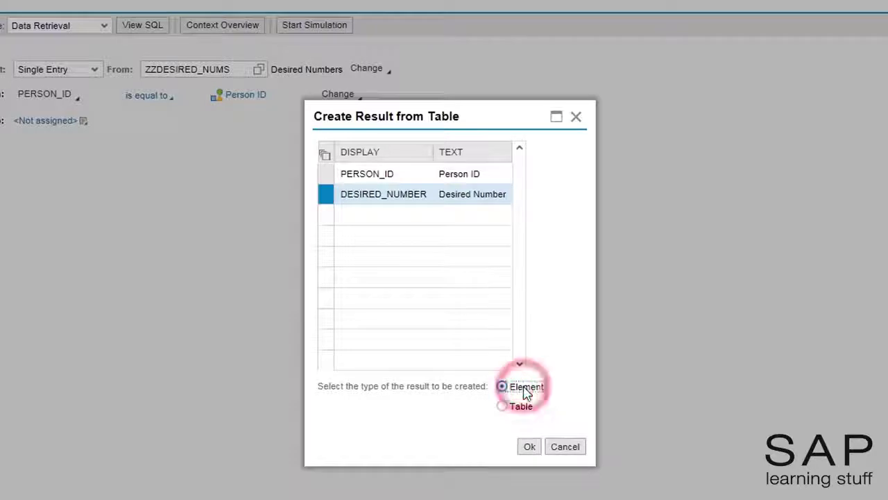
click(530, 448)
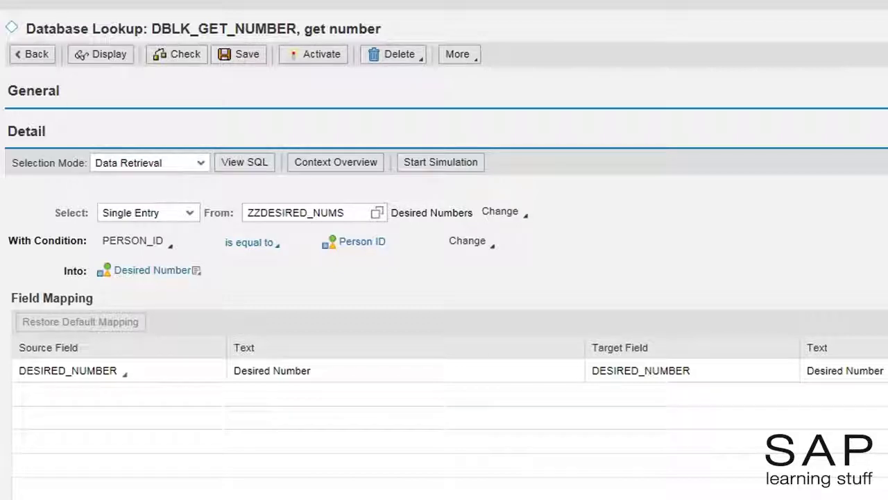
Activate the database lookup with its referenced objects and the CASE_GET_NUMBER expression, returning to the function
click(301, 61)
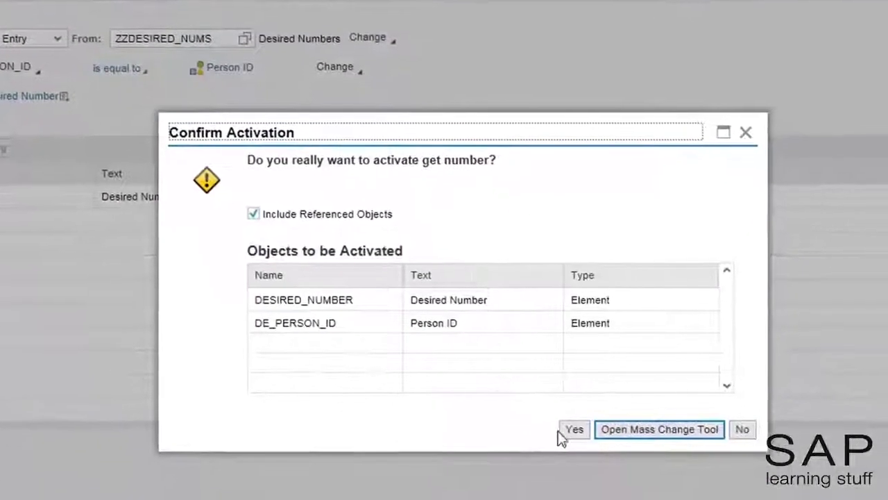
click(570, 430)
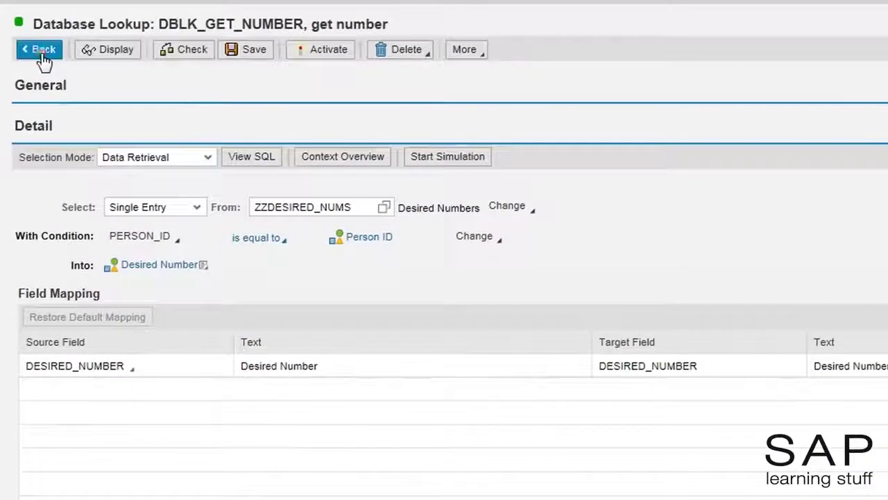
click(41, 56)
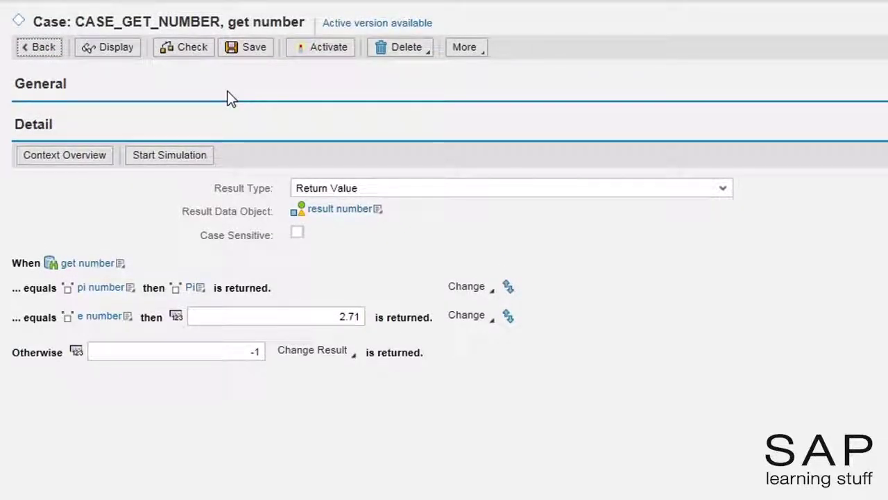
click(307, 54)
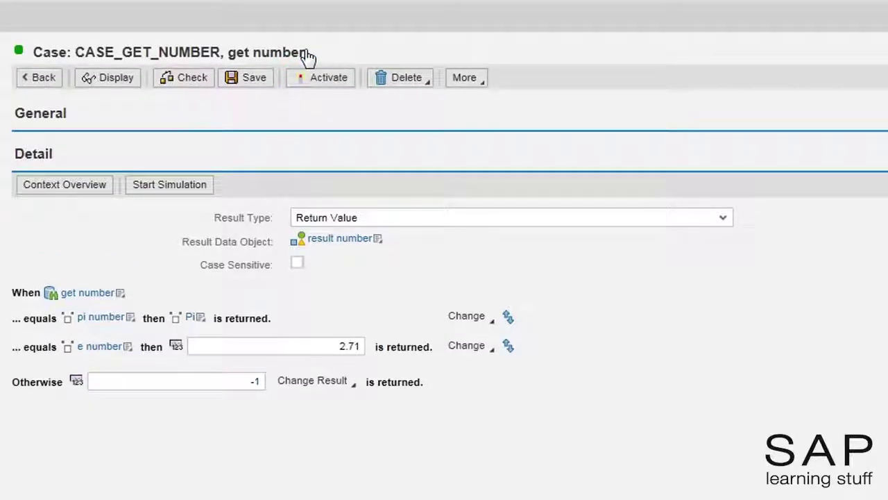
click(36, 78)
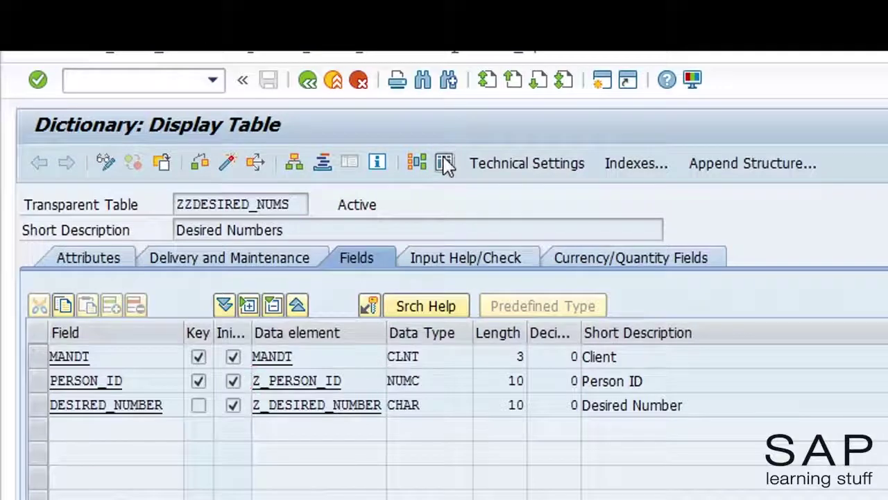
In SAP GUI, display the entries of table ZZDESIRED_NUMS and select the person ID of the first PI NUMBER entry
click(445, 164)
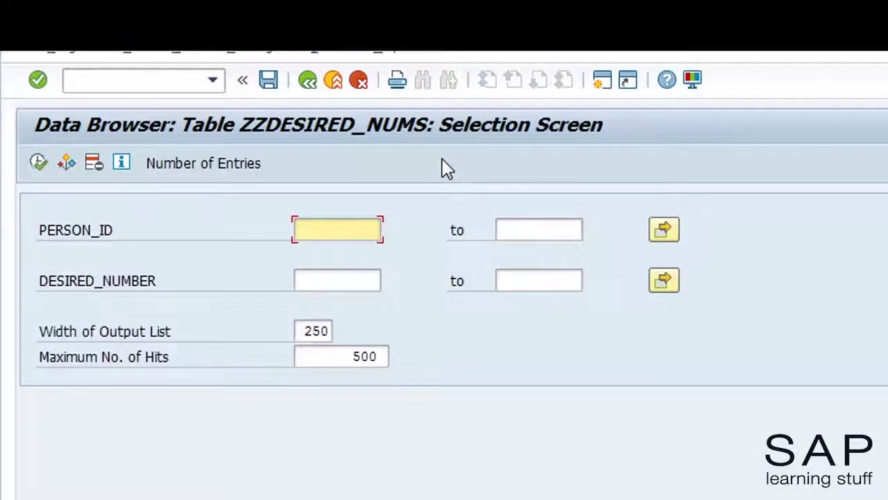
click(39, 163)
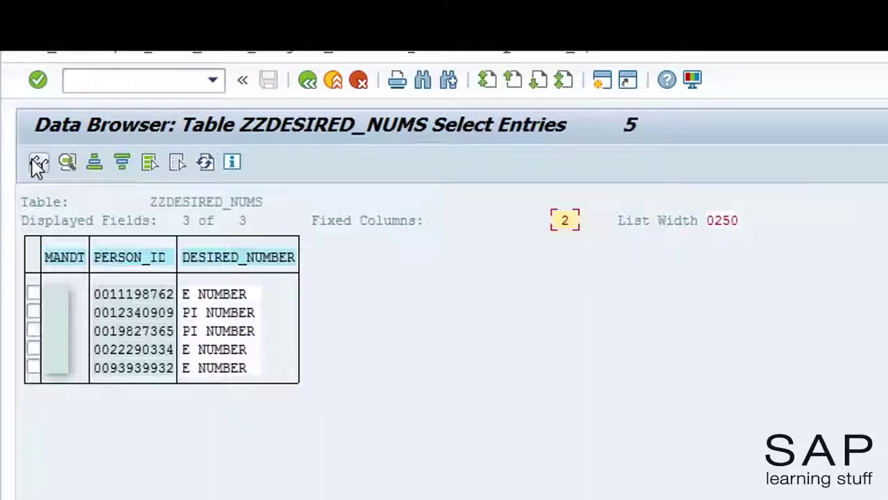
double_click(128, 319)
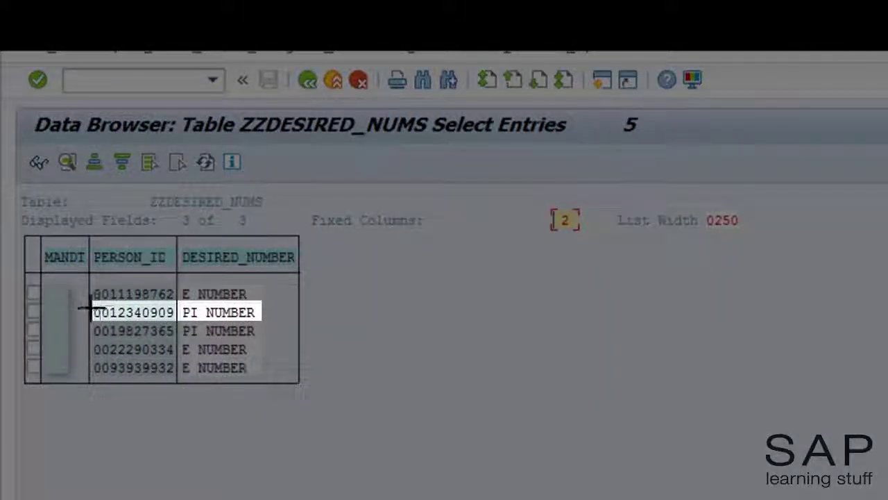
drag(84, 312, 173, 319)
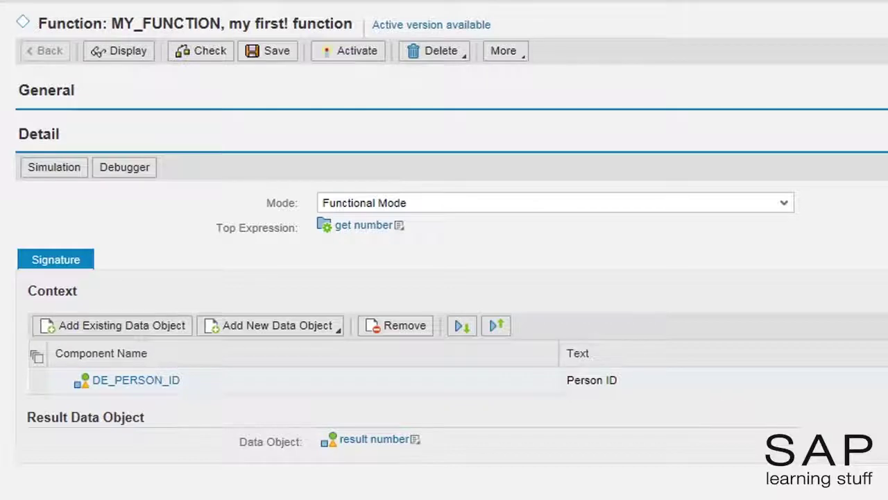
Activate MY_FUNCTION and open its simulation for entering the context data
click(354, 57)
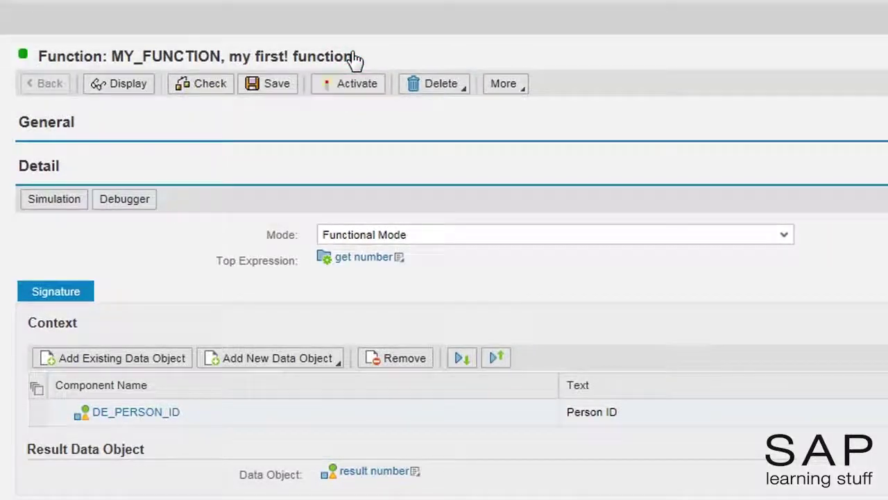
click(50, 205)
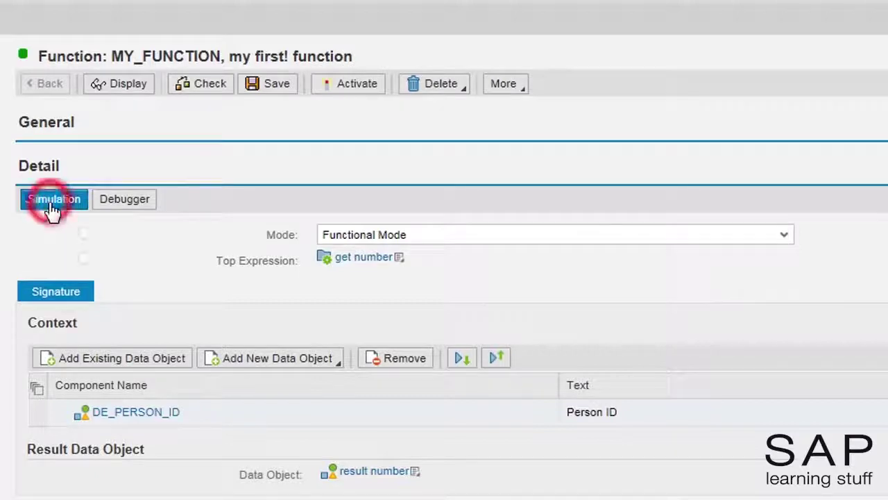
click(66, 31)
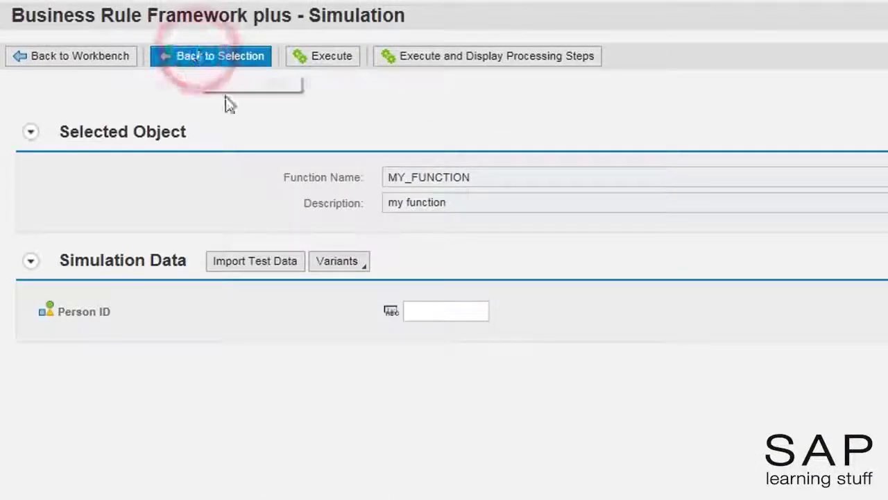
Execute the simulation of MY_FUNCTION using the person ID from the table's first PI NUMBER entry
click(448, 312)
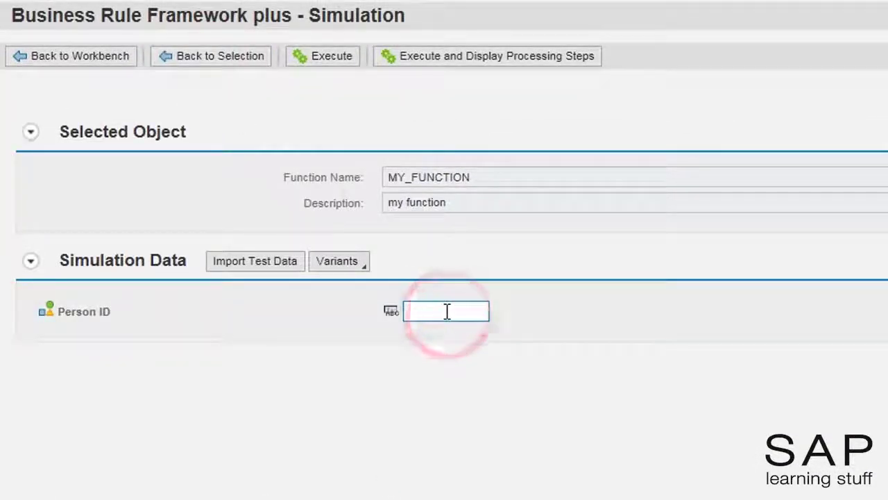
text(0012340909)
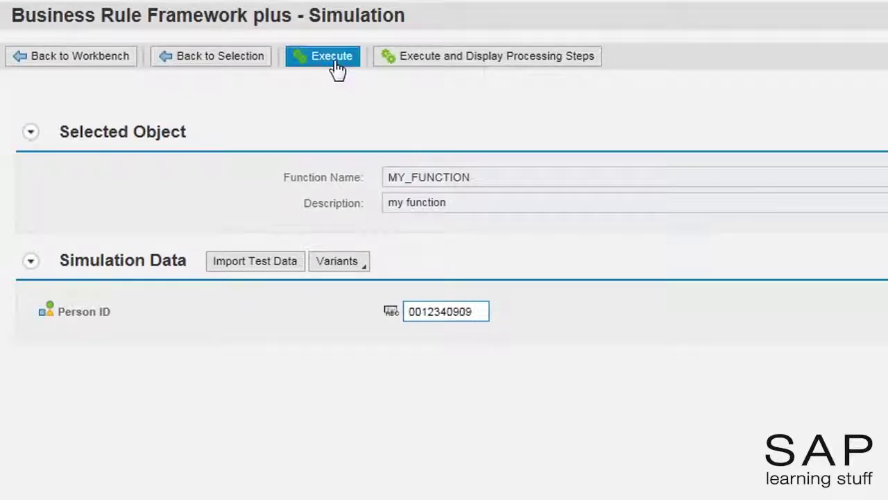
click(331, 58)
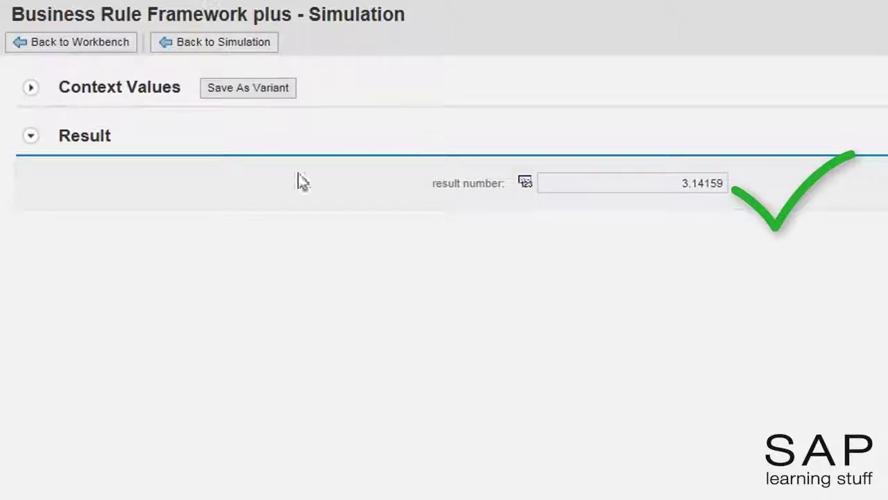
click(459, 430)
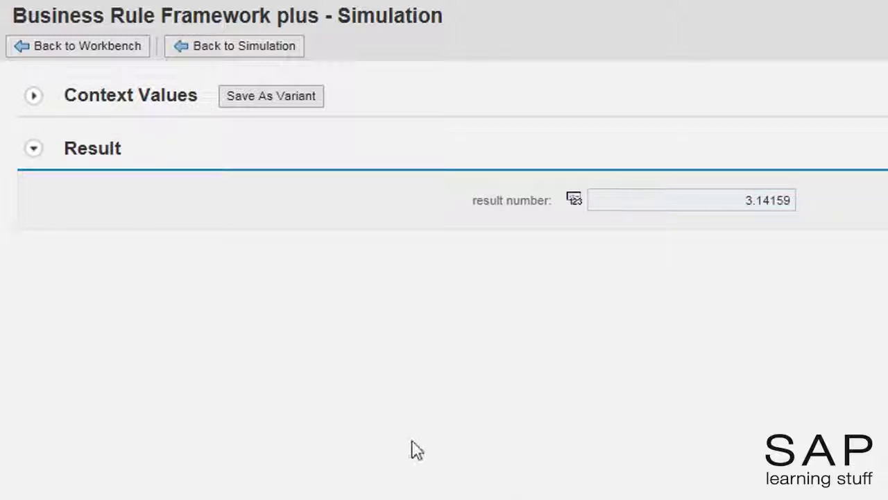
Return to the workbench and expand my application's Case and DB Lookup expressions and its data object elements in the repository
click(114, 61)
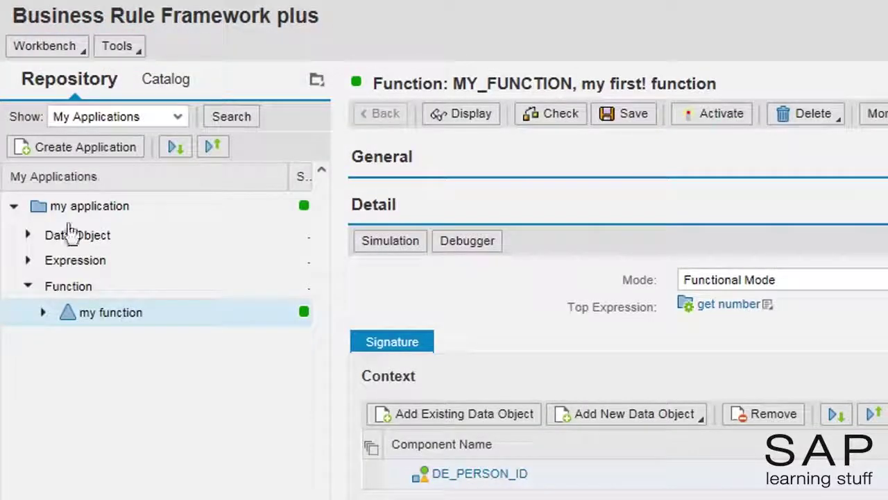
click(26, 260)
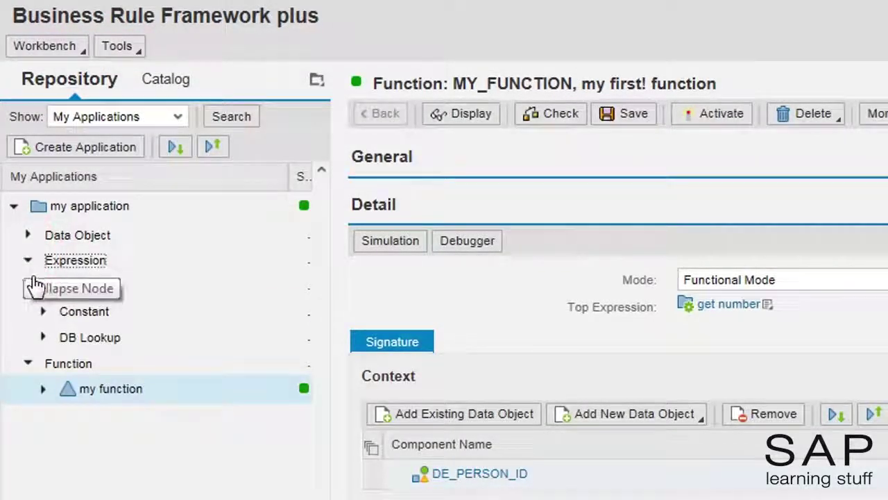
click(39, 286)
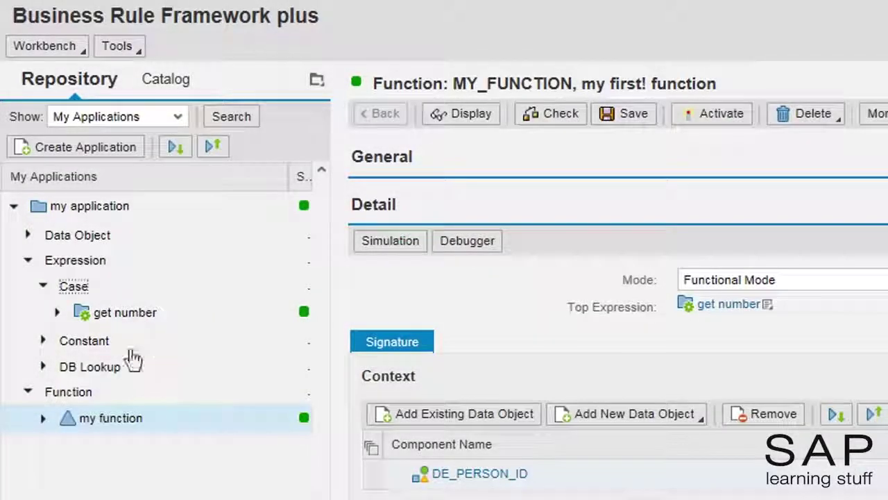
click(43, 367)
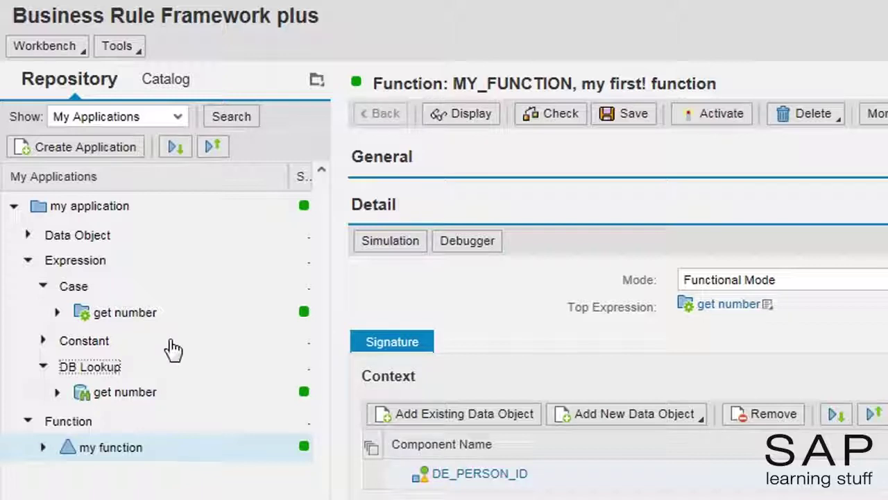
click(28, 236)
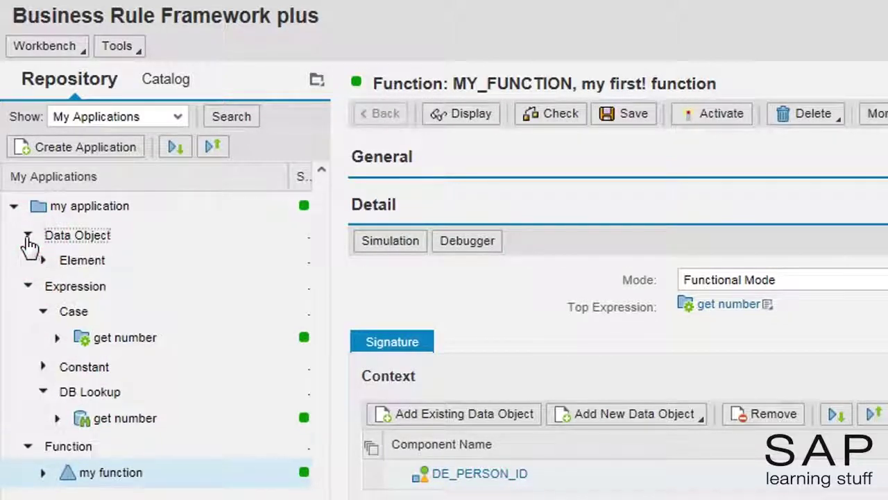
click(43, 260)
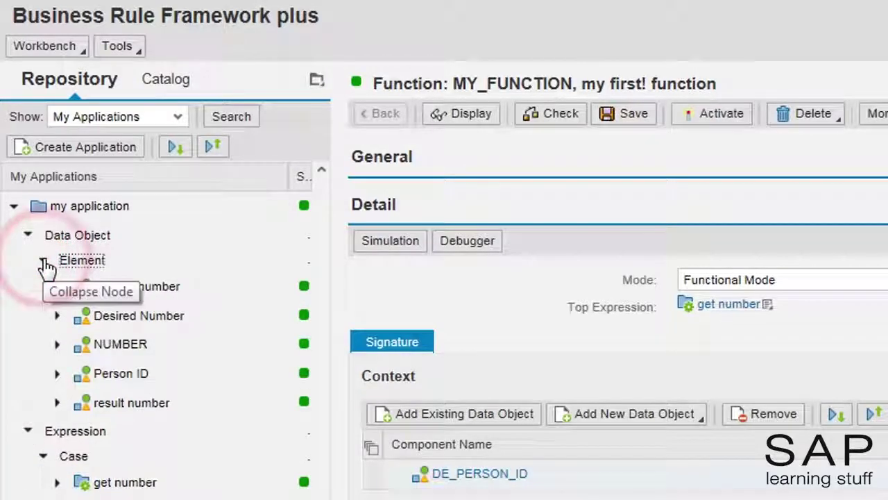